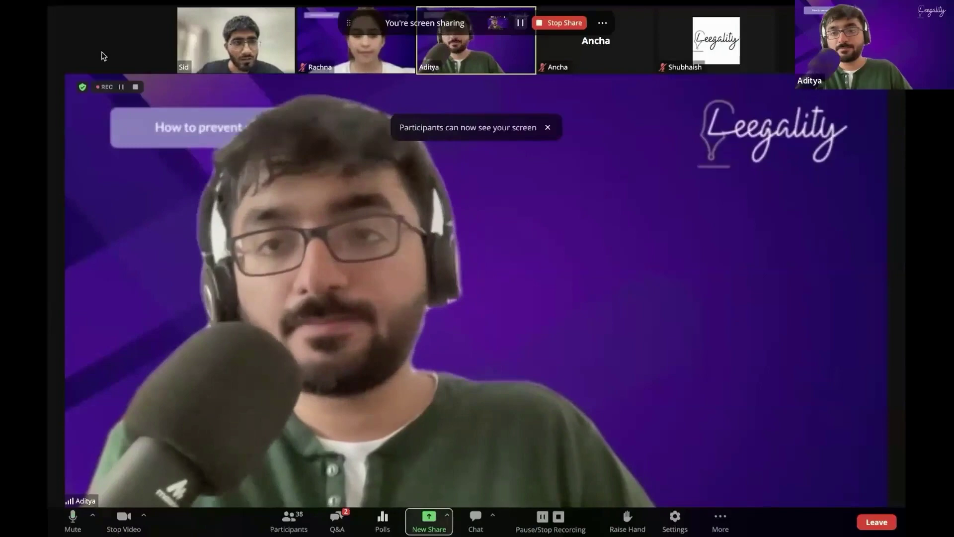
# Sign in to Leegality, start a new document from the CVL ESign AAR Integration Specification PDF, and reach the Invite step.
pyautogui.moveTo(52, 149)
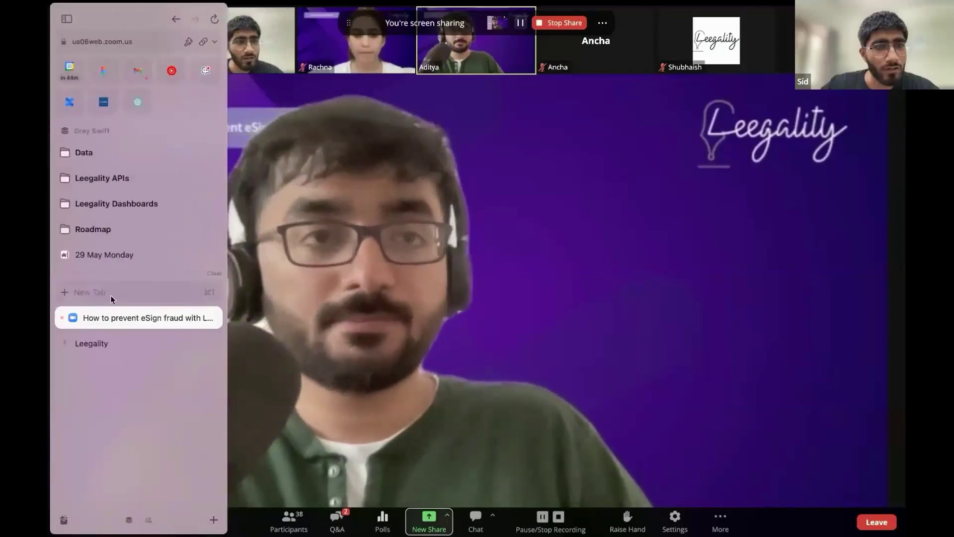
pyautogui.click(110, 342)
pyautogui.click(404, 245)
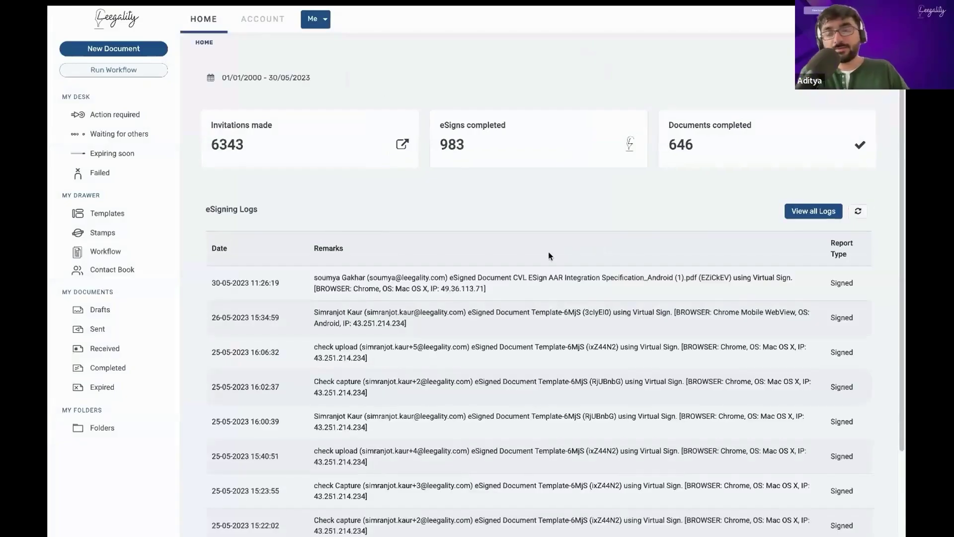
pyautogui.click(123, 47)
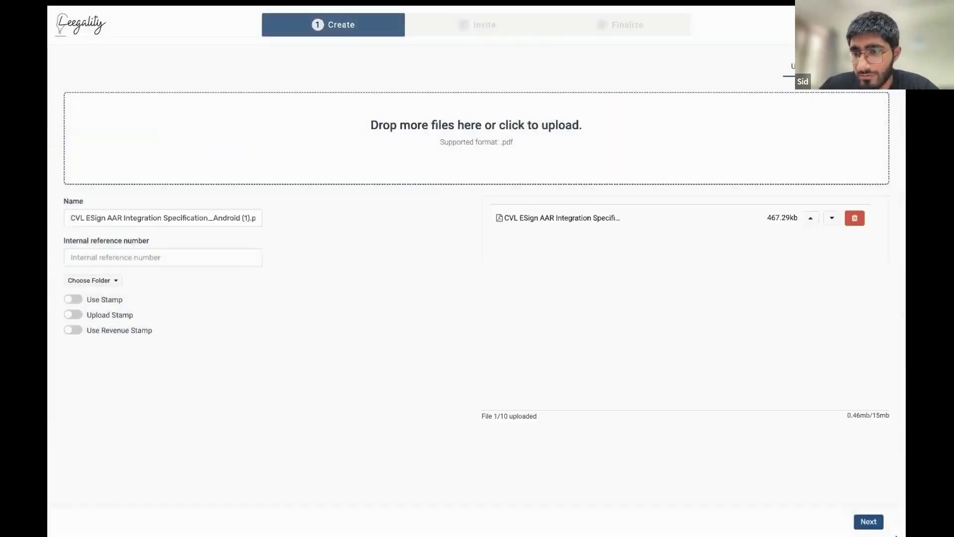
pyautogui.press('Return')
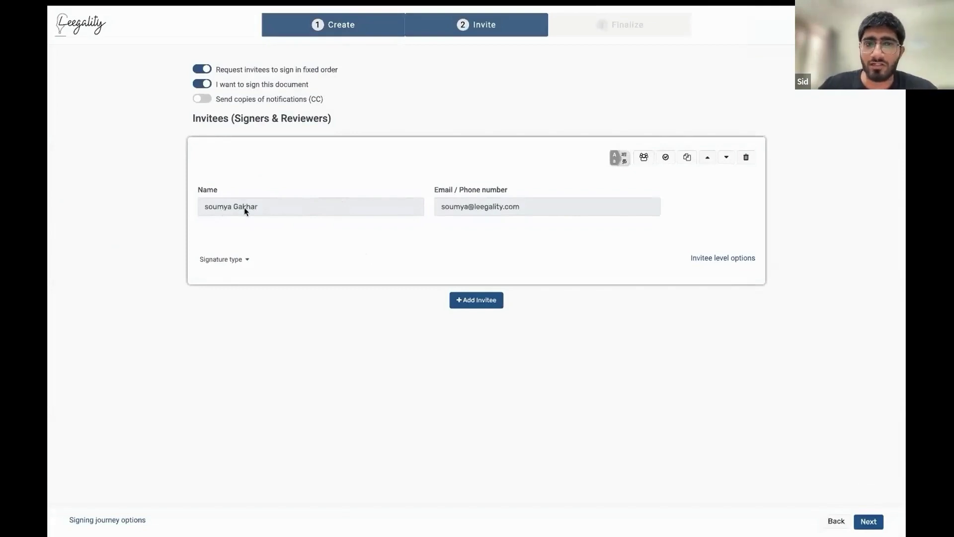
# Set the invitee's signature type to Aadhaar eSign, with Aadhaar detail verification and invitee name verification turned on.
pyautogui.click(253, 259)
pyautogui.click(237, 287)
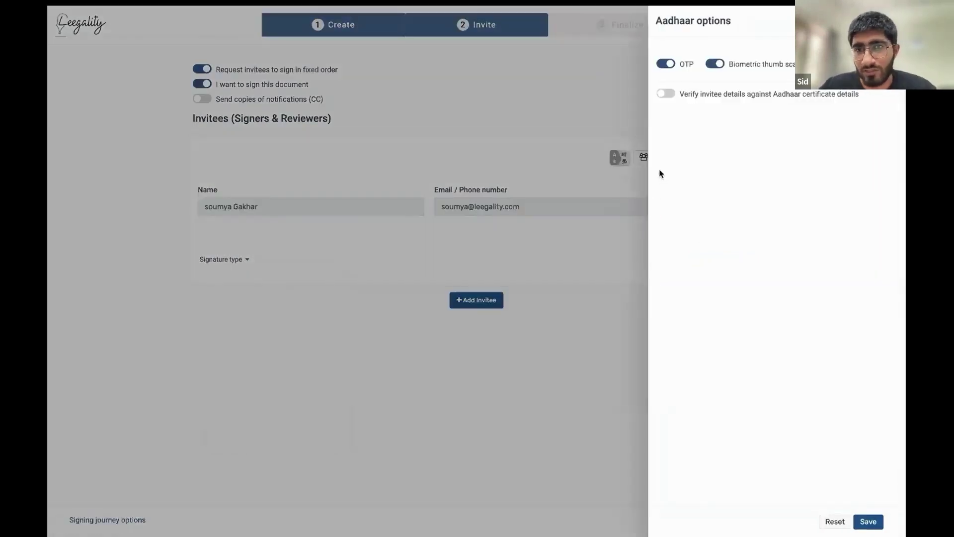
pyautogui.click(666, 94)
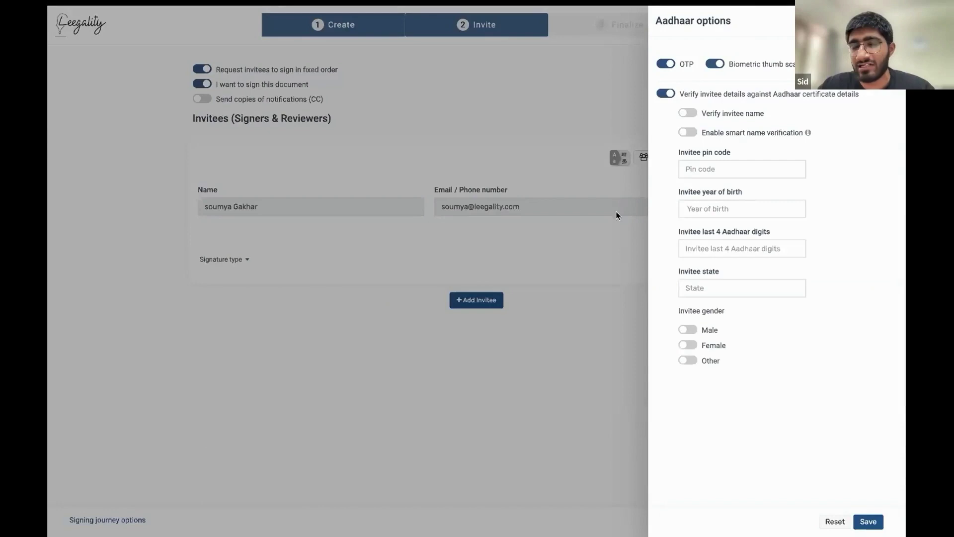
pyautogui.moveTo(680, 94); pyautogui.dragTo(777, 377)
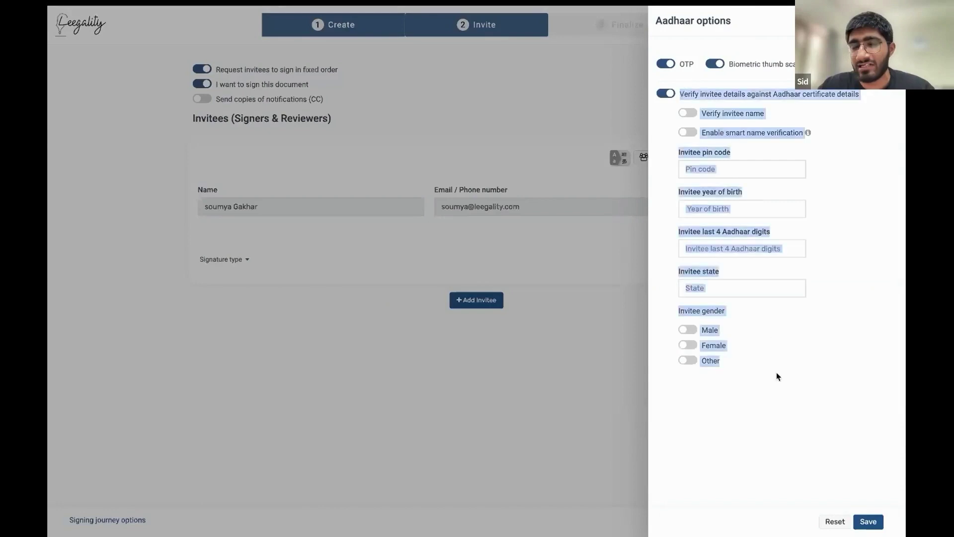
pyautogui.click(777, 376)
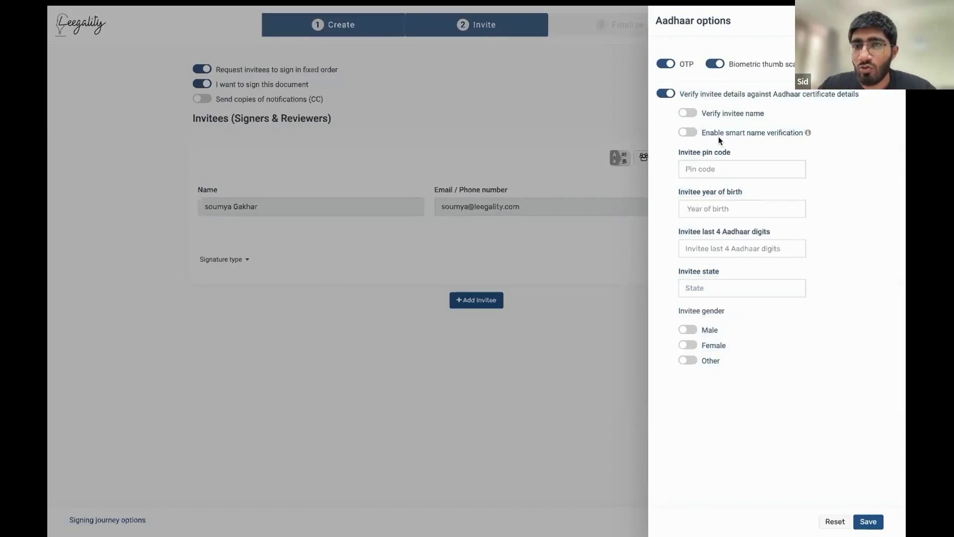
pyautogui.click(689, 113)
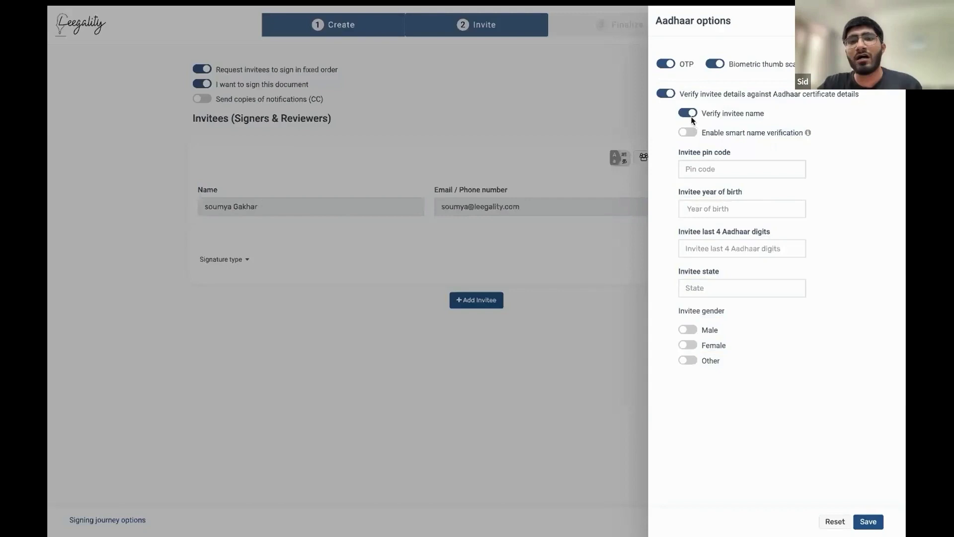
# Switch on 'Enable smart name verification' in the invitee's Aadhaar options.
pyautogui.click(689, 133)
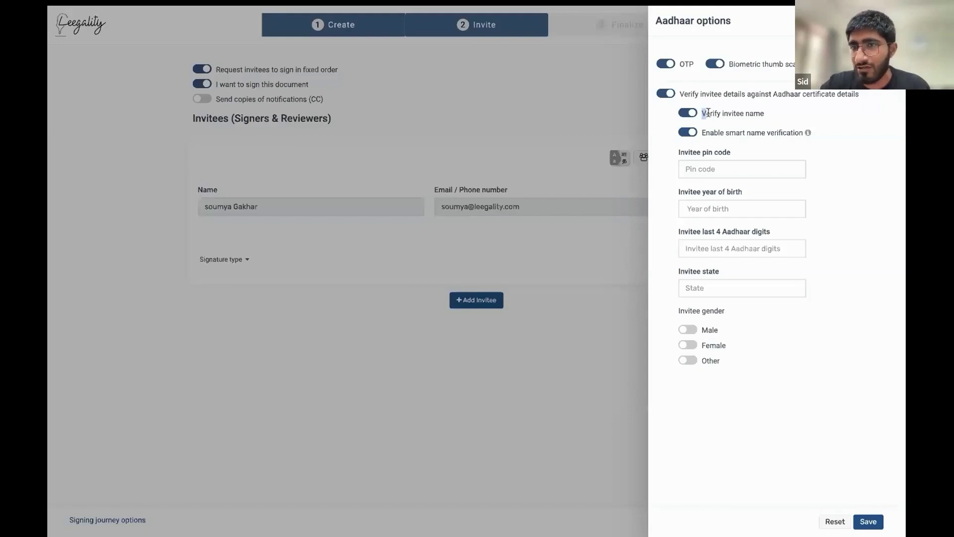
pyautogui.moveTo(701, 112); pyautogui.dragTo(808, 130)
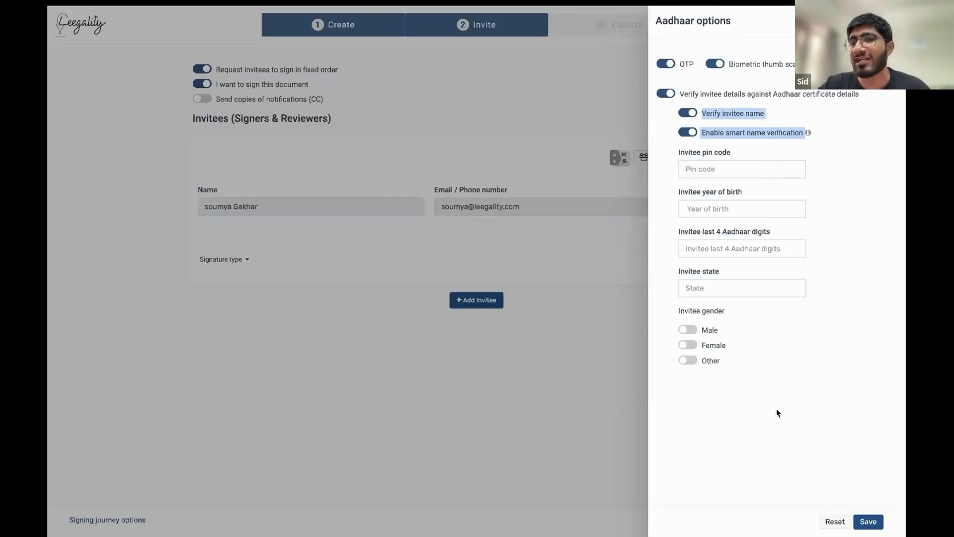
# Require Male invitee gender, save the Aadhaar settings, and send the signing invitation.
pyautogui.click(690, 331)
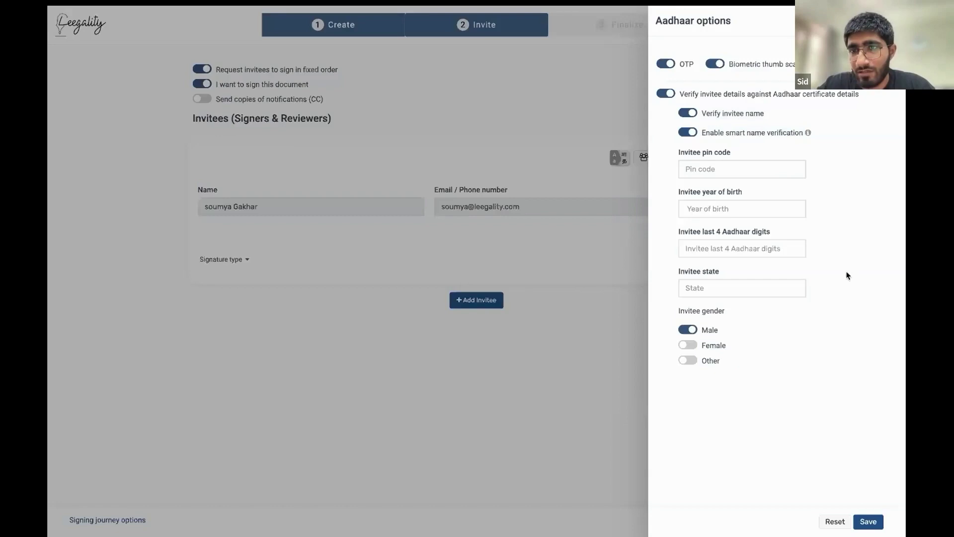
pyautogui.click(877, 528)
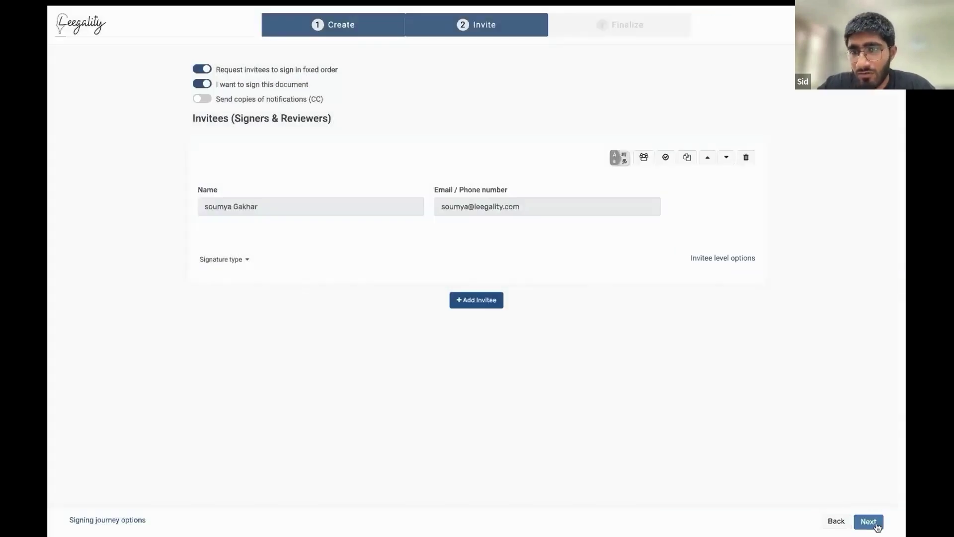
pyautogui.click(867, 521)
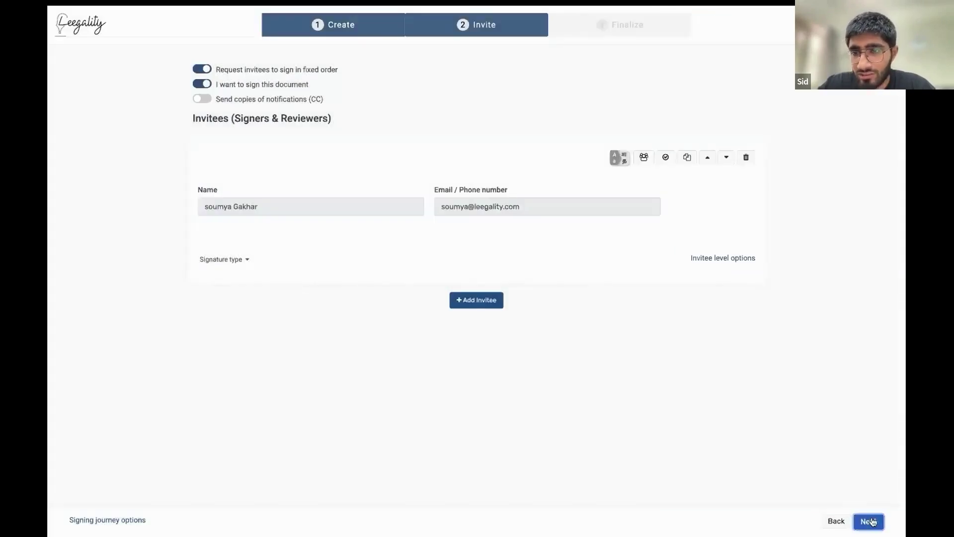
pyautogui.click(867, 519)
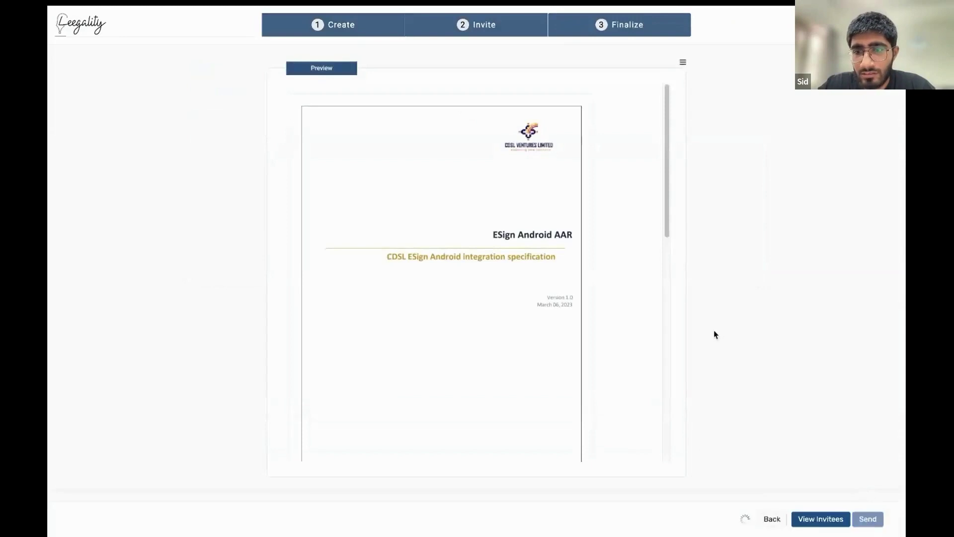
# Copy the invitee's signing URL and open it in a new browser tab.
pyautogui.click(681, 234)
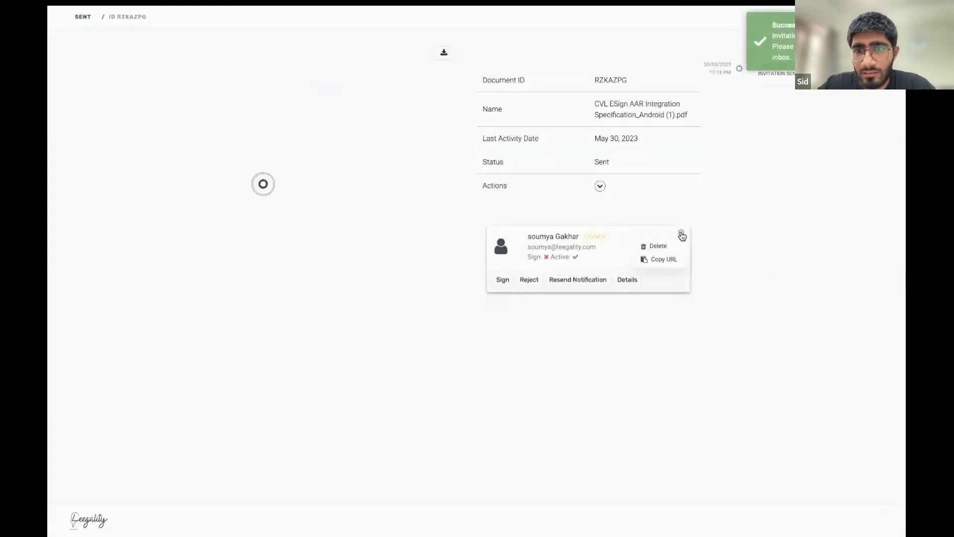
pyautogui.click(672, 261)
pyautogui.press('super+t')
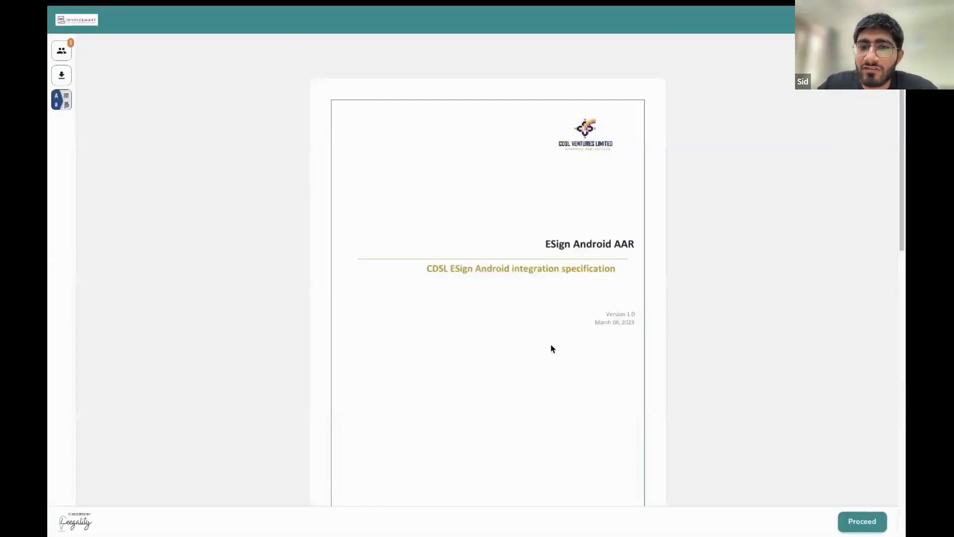
# Proceed with Aadhaar OTP on phone, accept the eSign consent, and submit the document for signing.
pyautogui.scroll(-3, 551, 348)
pyautogui.scroll(3, 661, 390)
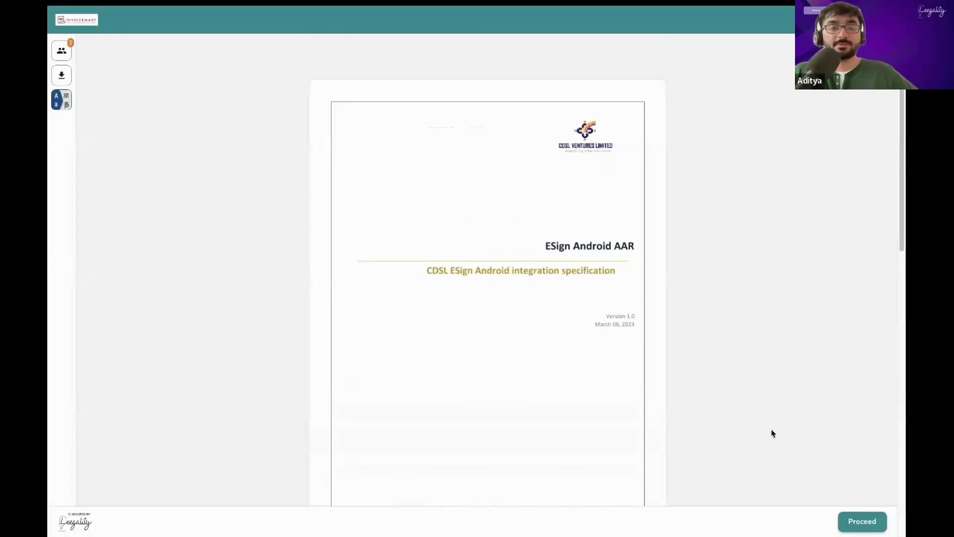
pyautogui.click(851, 524)
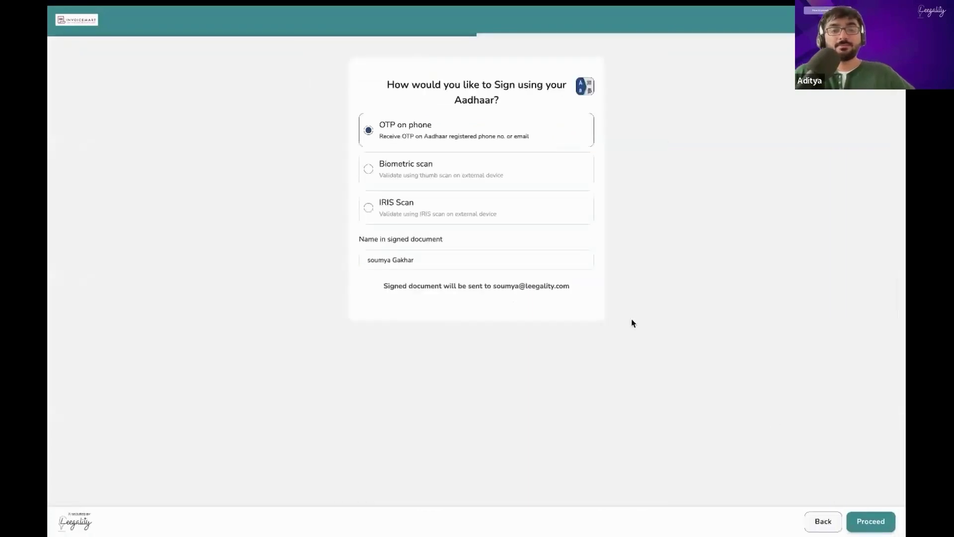
pyautogui.click(861, 521)
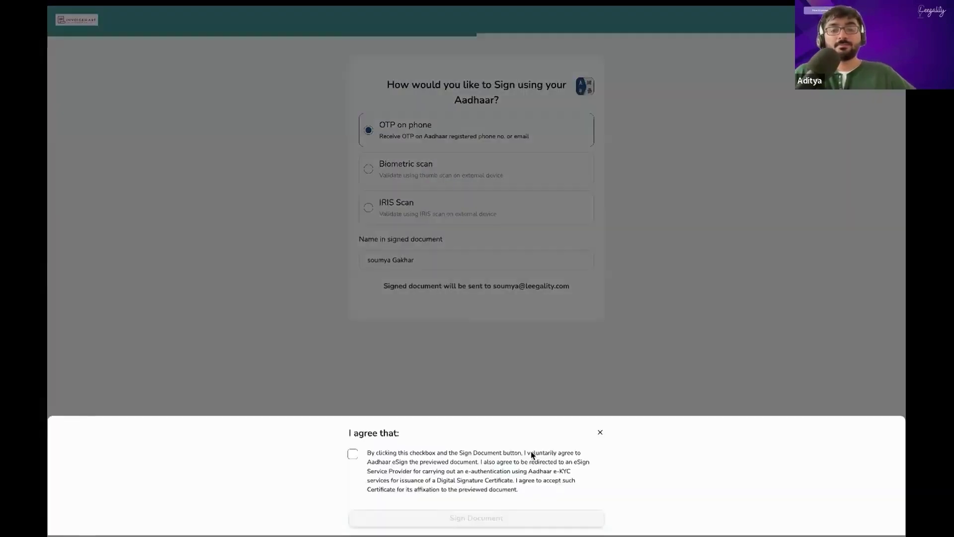
pyautogui.click(353, 455)
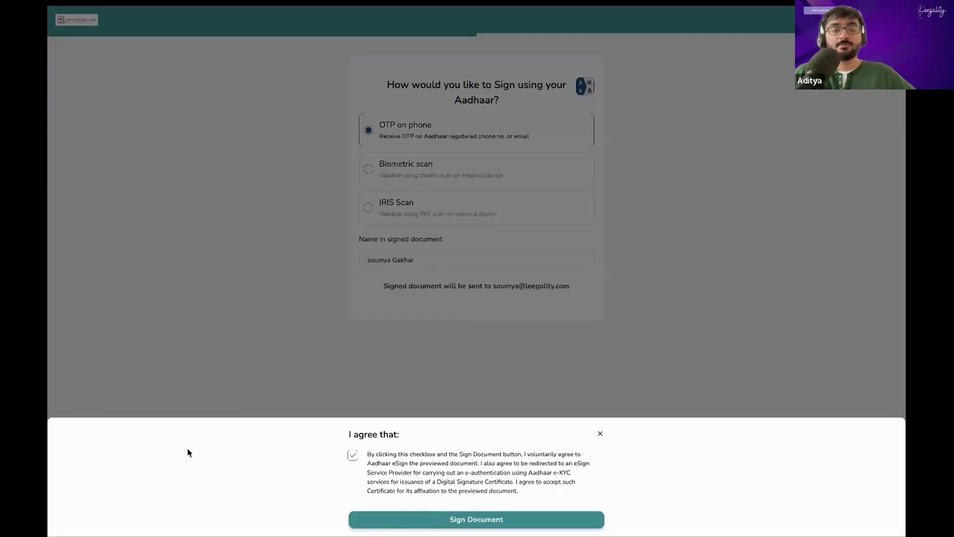
pyautogui.click(426, 522)
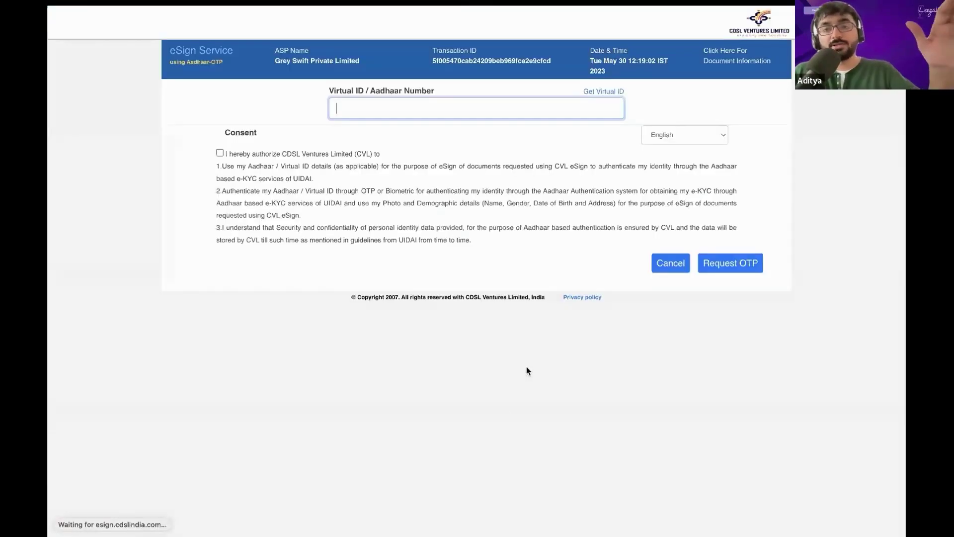
# Enter the Aadhaar number, give consent, request an OTP, and verify it with the received code.
pyautogui.write('•••••••••••')
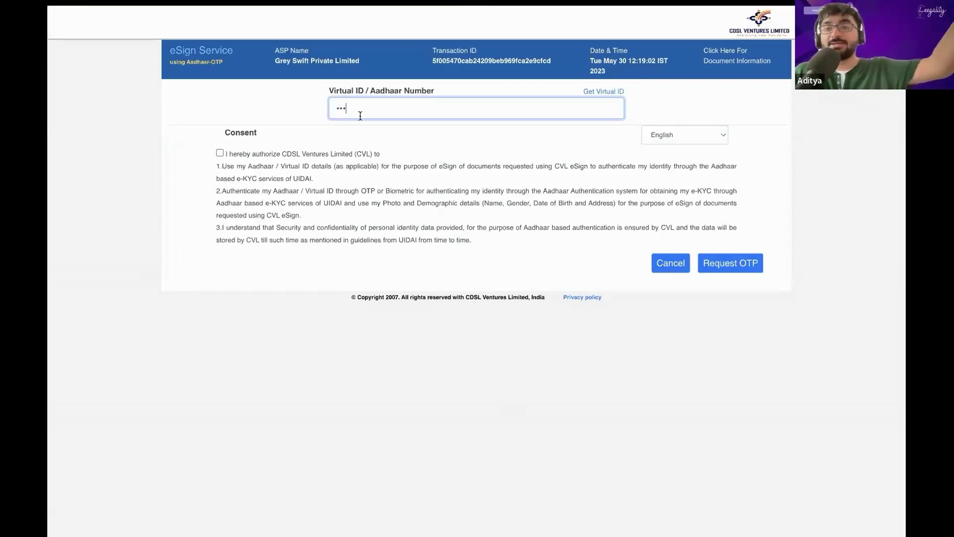
pyautogui.write('••')
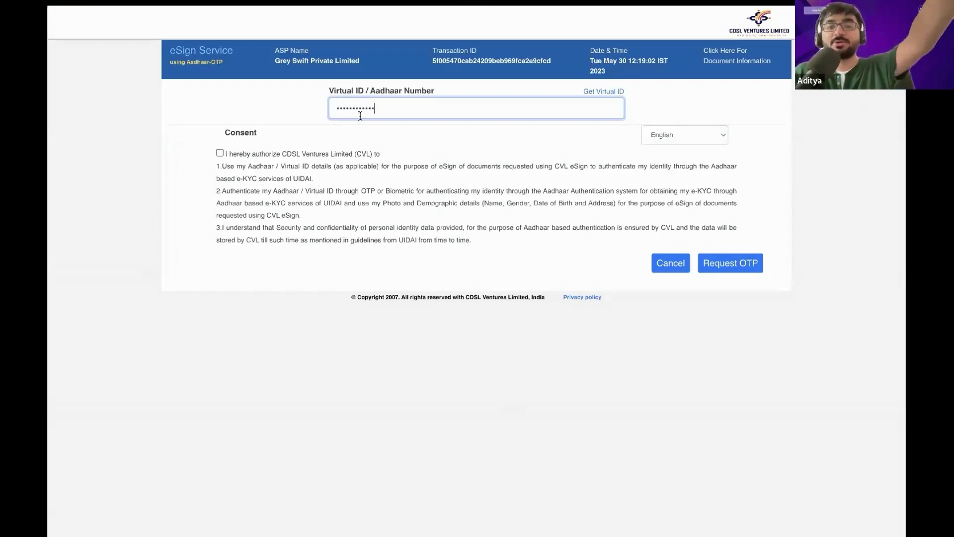
pyautogui.click(219, 153)
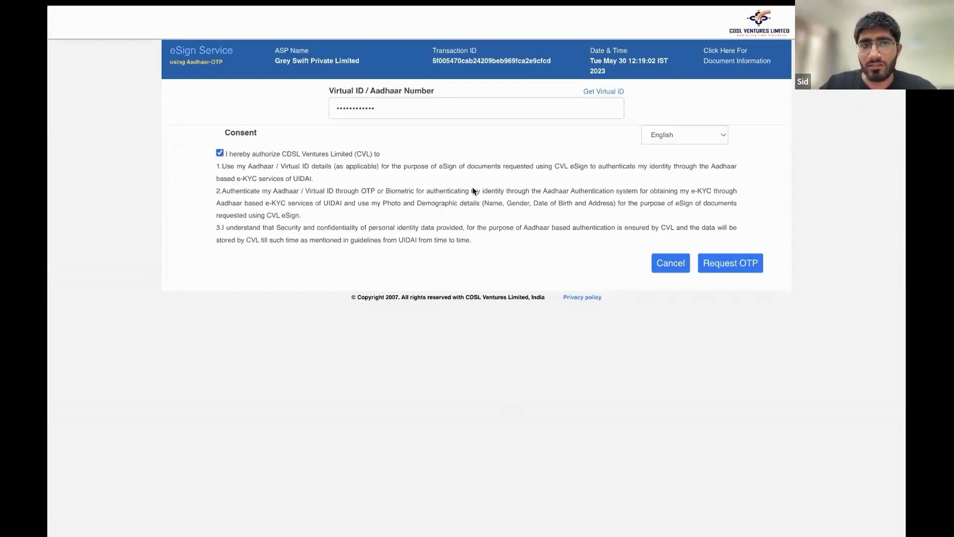
pyautogui.click(741, 267)
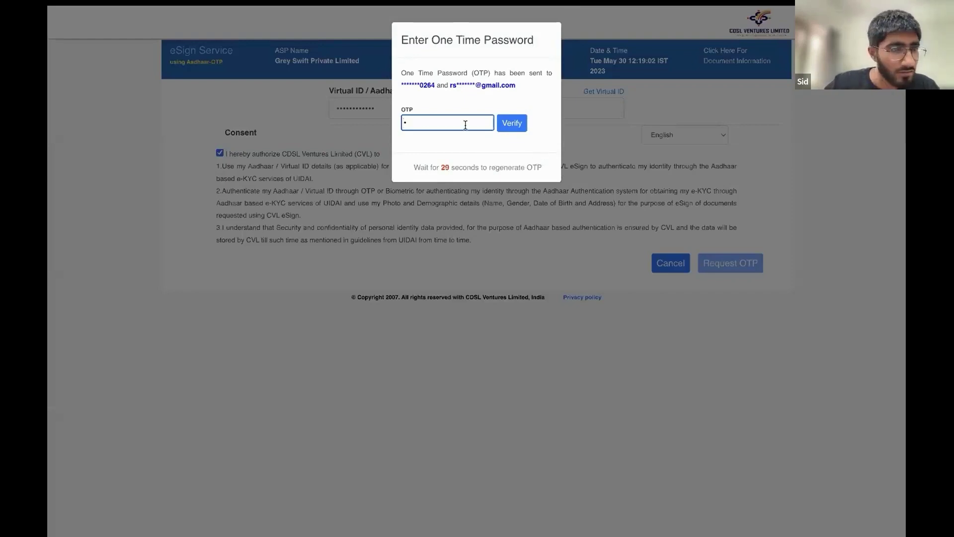
pyautogui.write('•••••')
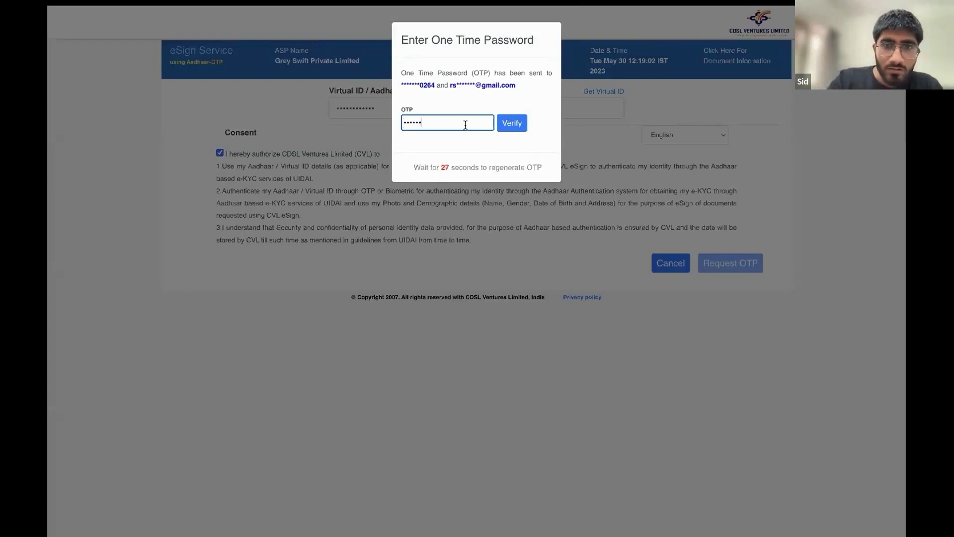
pyautogui.click(510, 124)
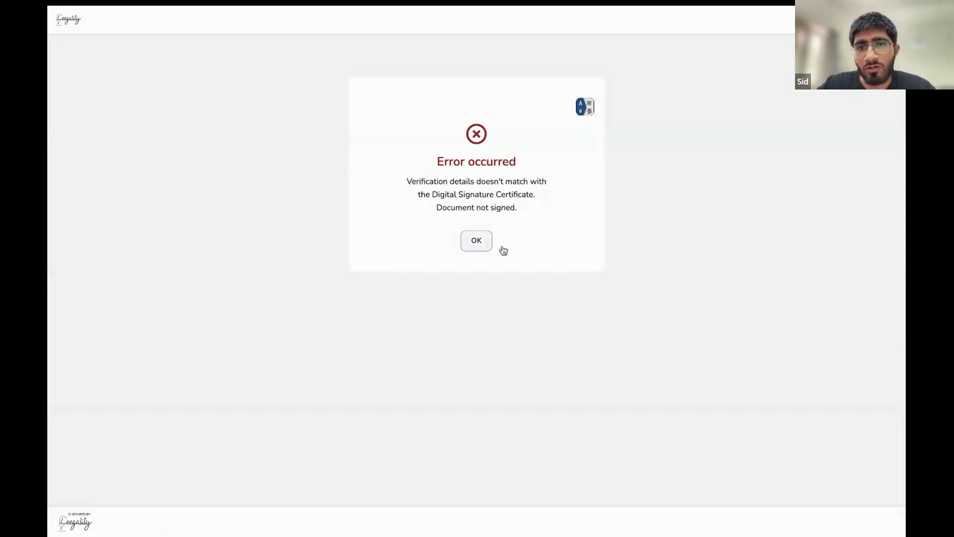
# Dismiss the 'document not signed' error and sign back in to Leegality.
pyautogui.click(476, 243)
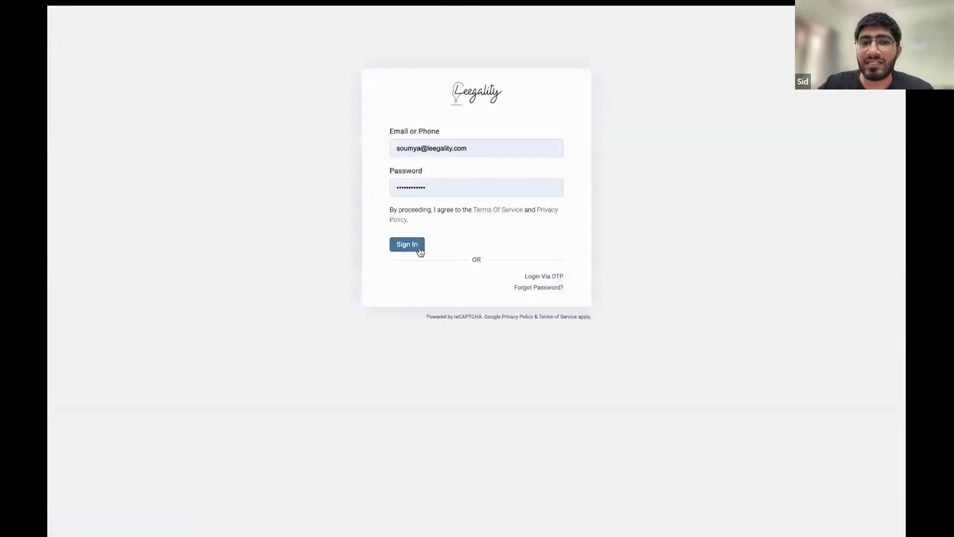
pyautogui.click(416, 244)
pyautogui.moveTo(48, 248)
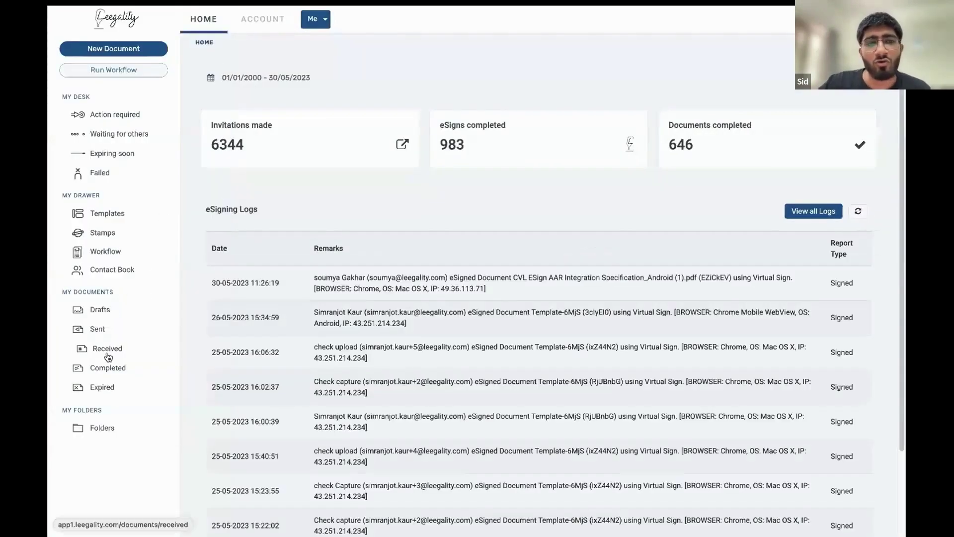
# Open the Sent documents list, then the Failed list showing the Verification Details Mismatched document.
pyautogui.click(105, 332)
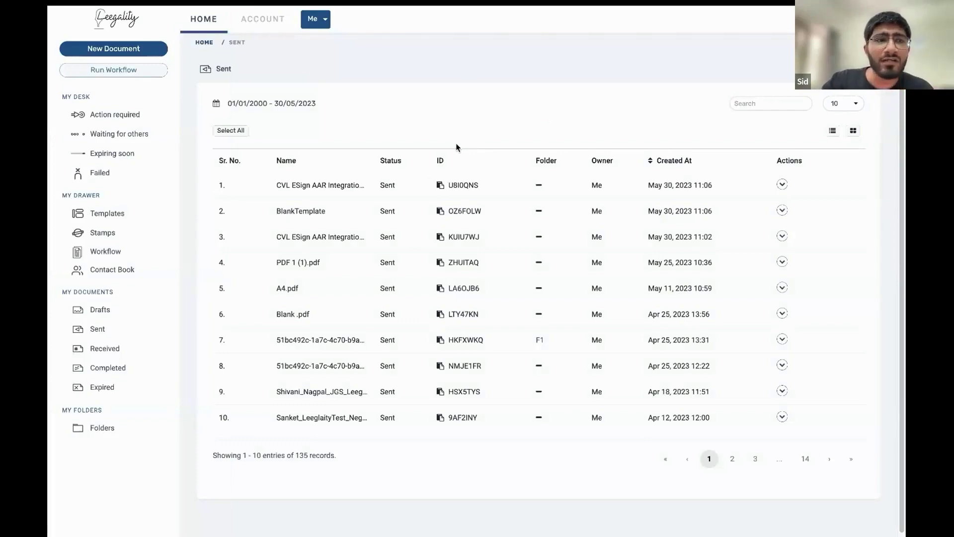
pyautogui.click(110, 173)
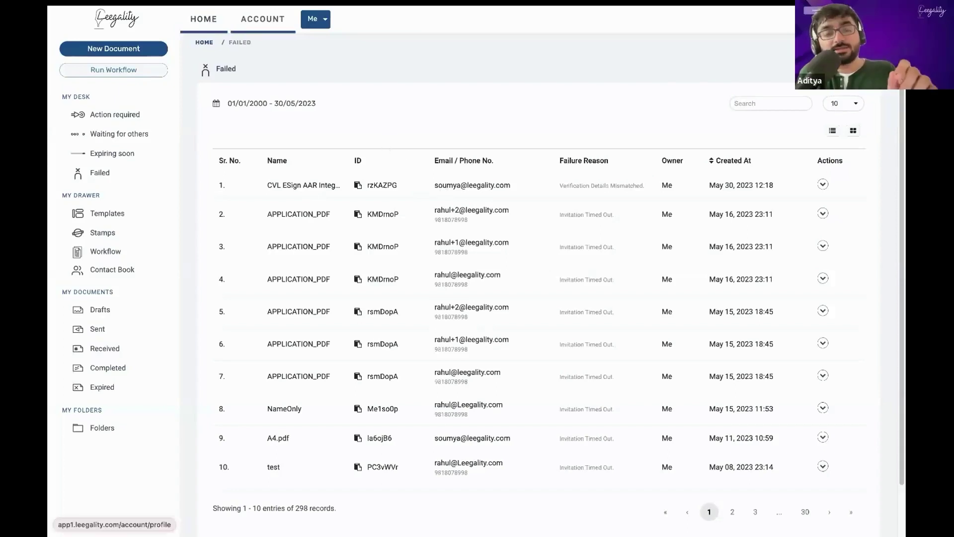
# Visit the ACCOUNT page, then return to the HOME dashboard.
pyautogui.click(262, 19)
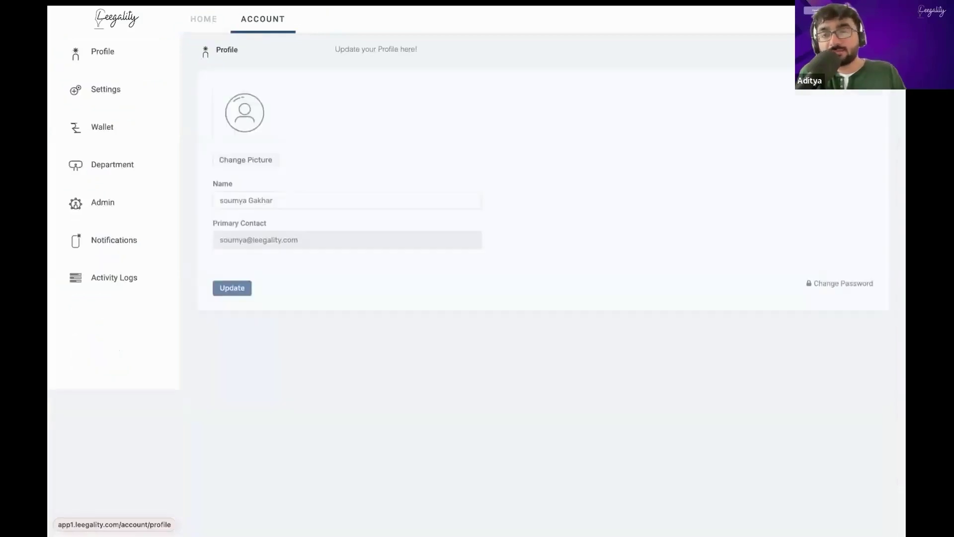
pyautogui.click(203, 19)
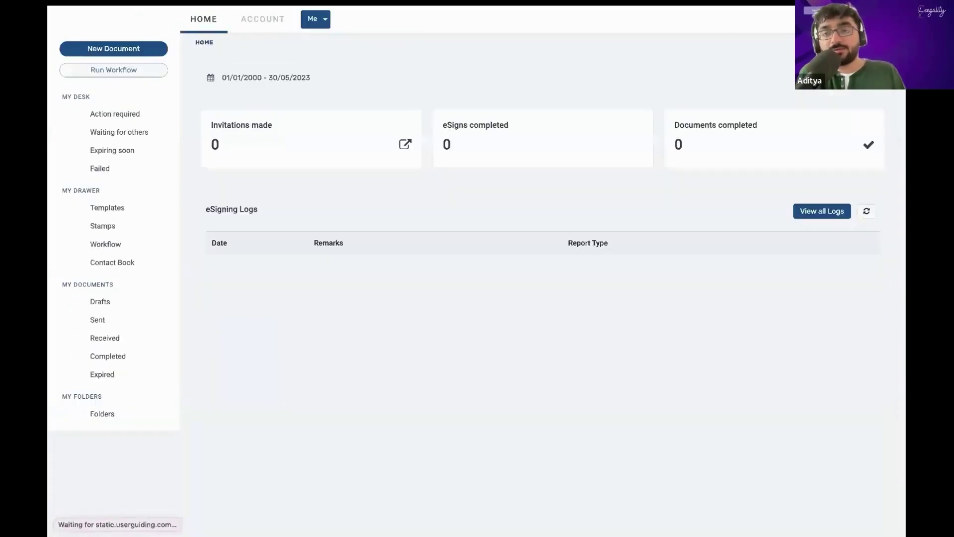